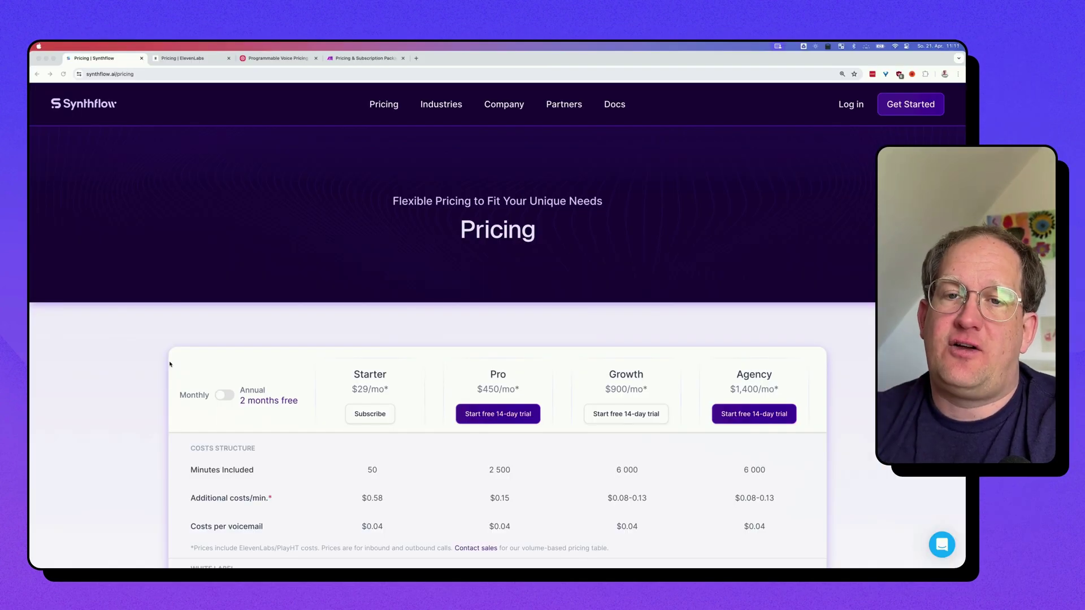
Scroll through the ElevenLabs plan comparison table, from $0 to $330/mo
scroll(337, 258, down, 2)
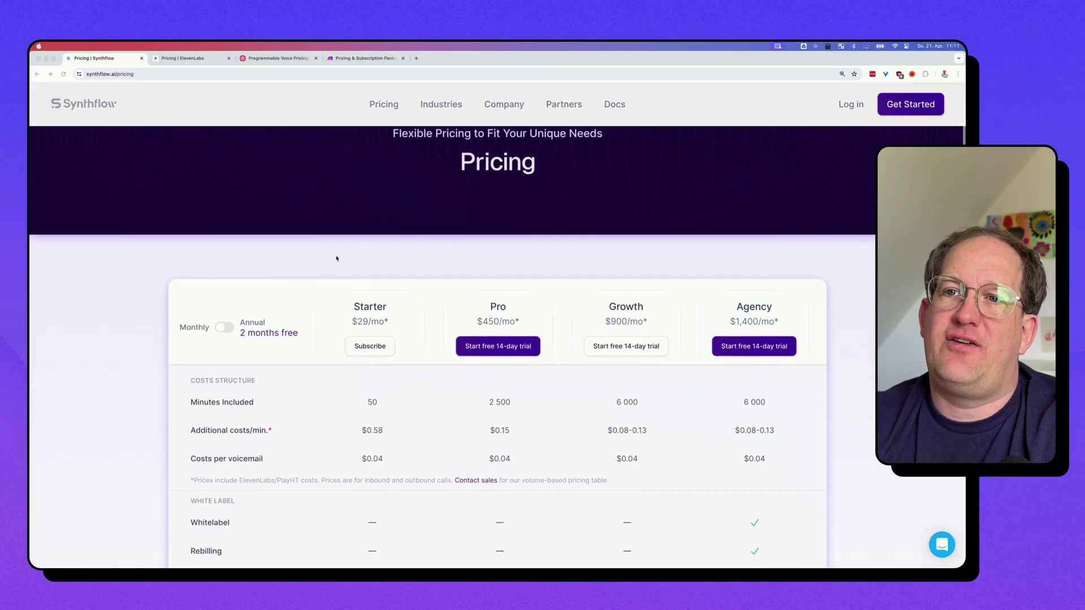
scroll(339, 382, down, 1)
scroll(339, 382, up, 1)
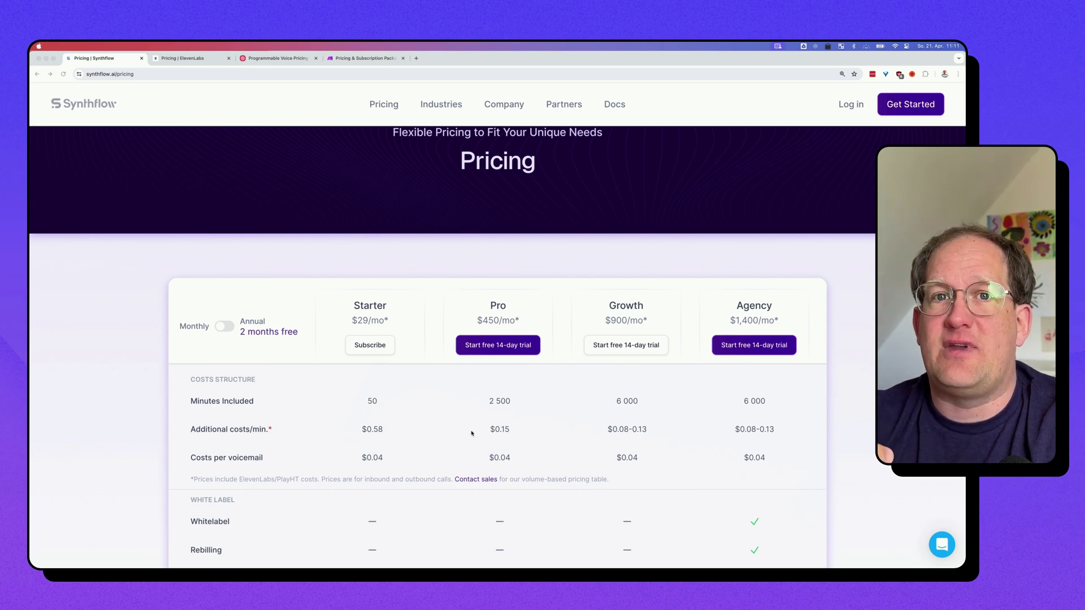
scroll(440, 452, down, 5)
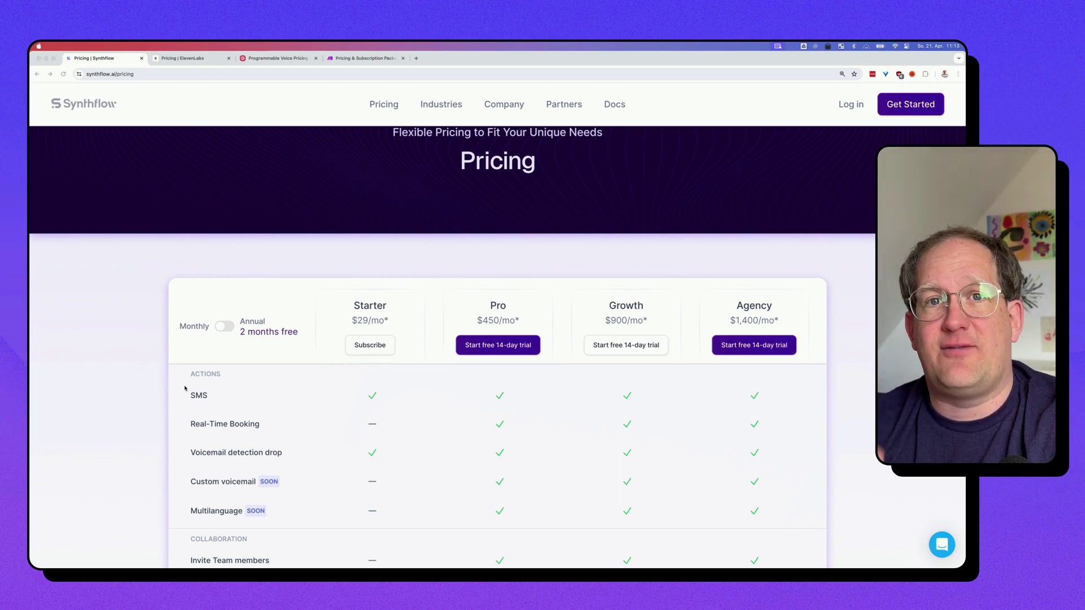
scroll(357, 547, down, 3)
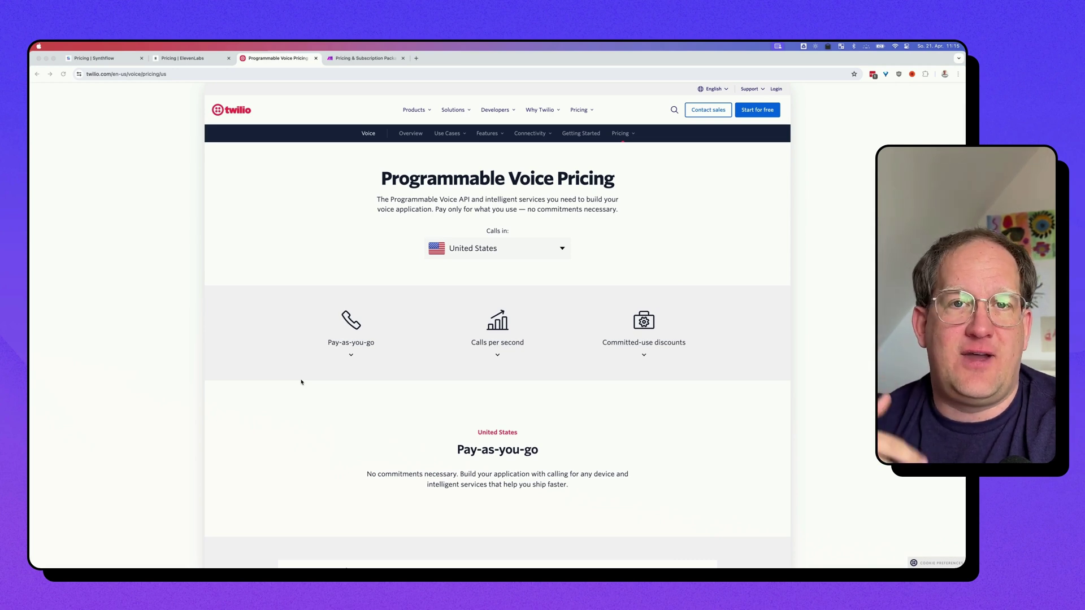
Check Twilio's call-pricing country list, keeping United States selected
click(542, 256)
click(550, 253)
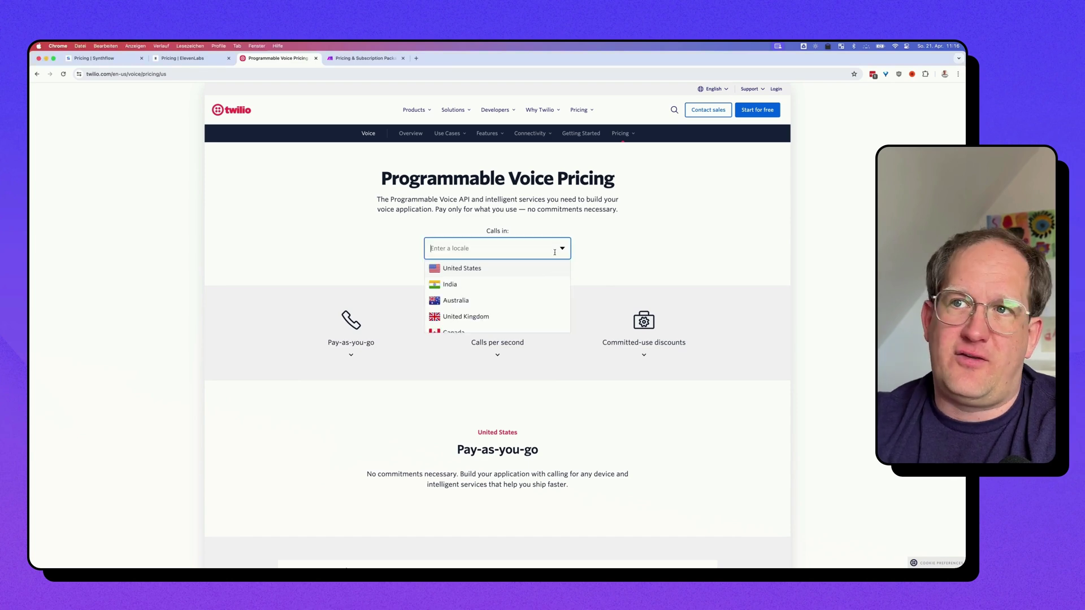
click(567, 202)
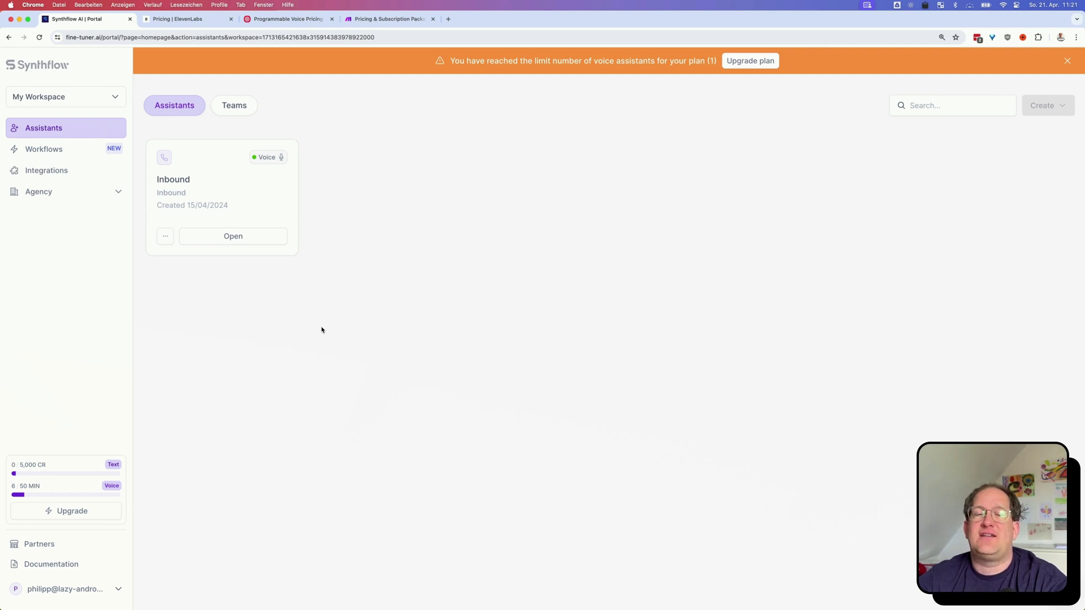
Look at Workflows, dismiss the plan upgrade offer, and open the Inbound assistant's dashboard
click(62, 153)
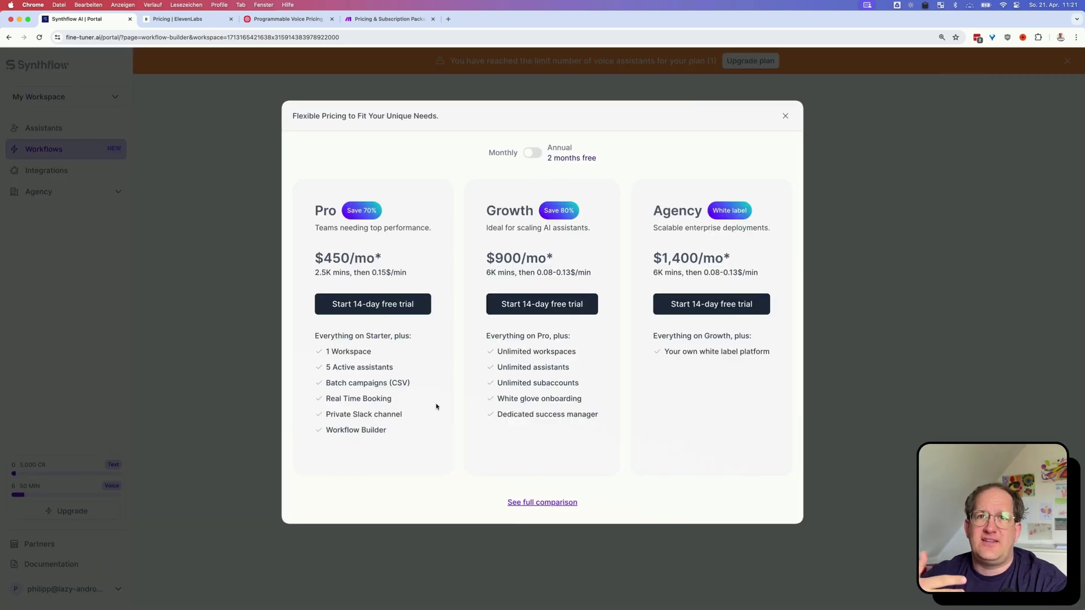
click(785, 116)
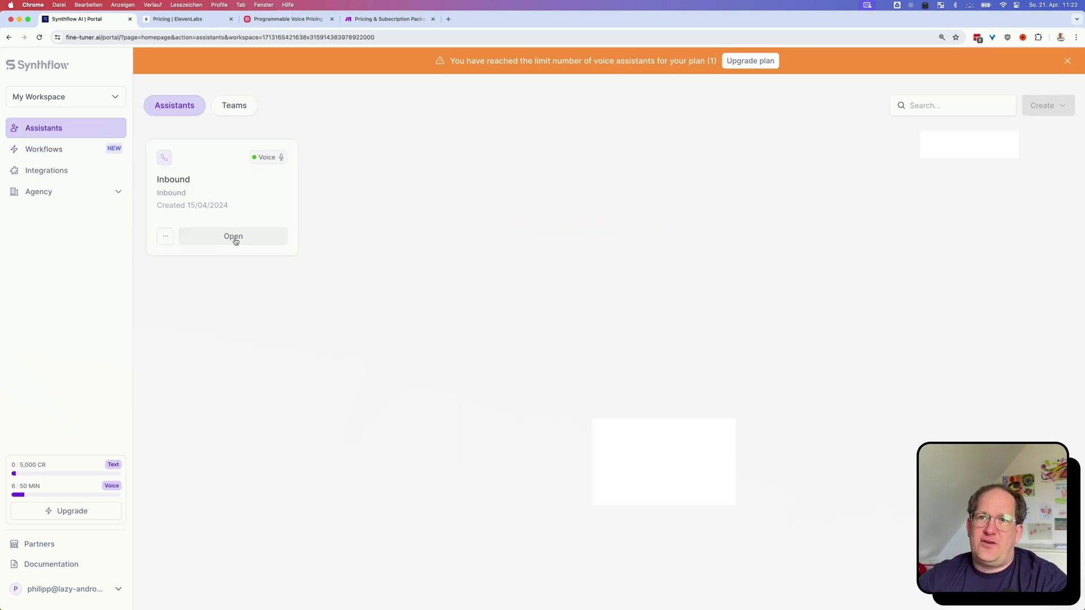
click(233, 238)
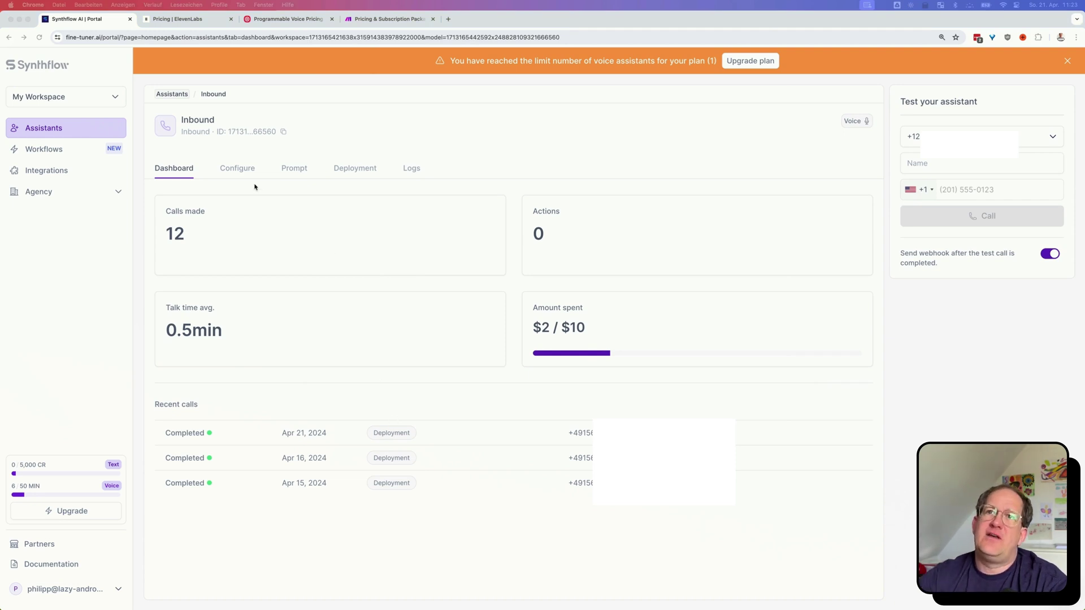
Show the Inbound assistant's configuration and its 46-voice picker
click(237, 168)
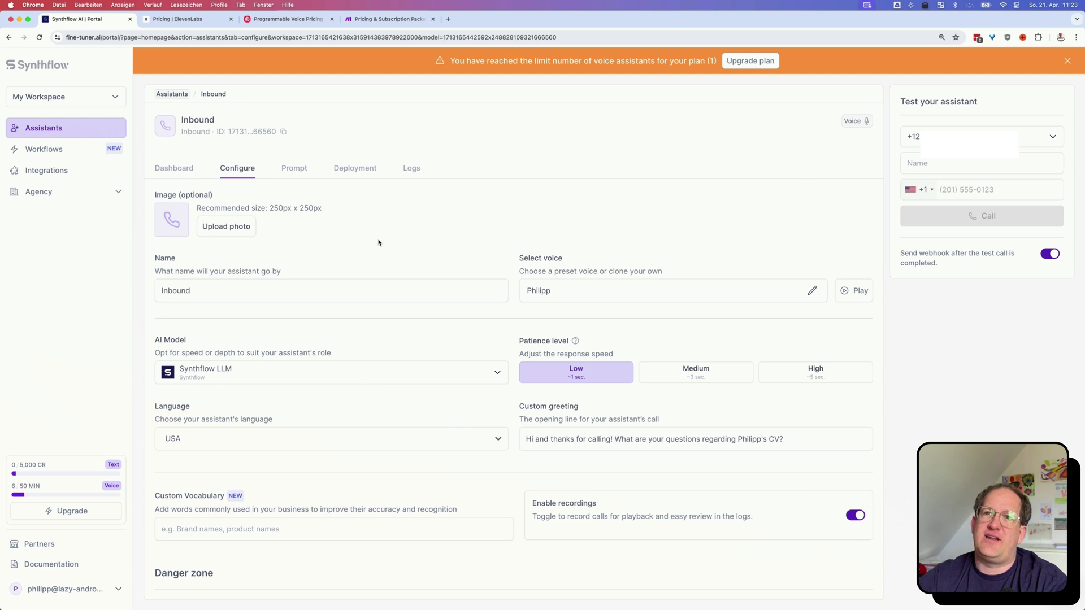
click(812, 290)
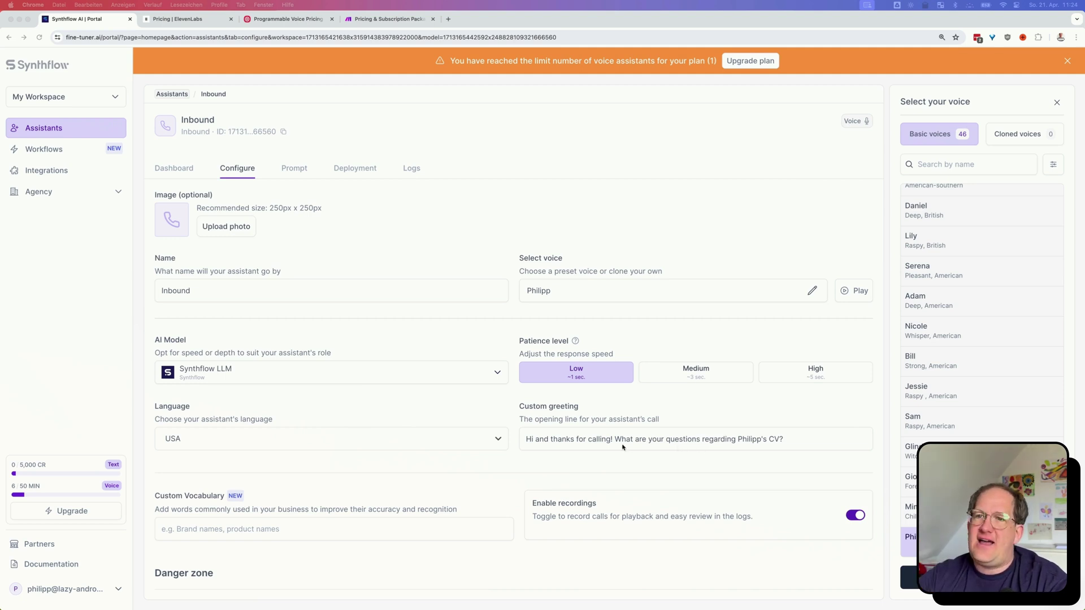
Check the assistant's available languages, then move on to its Prompt settings
click(497, 444)
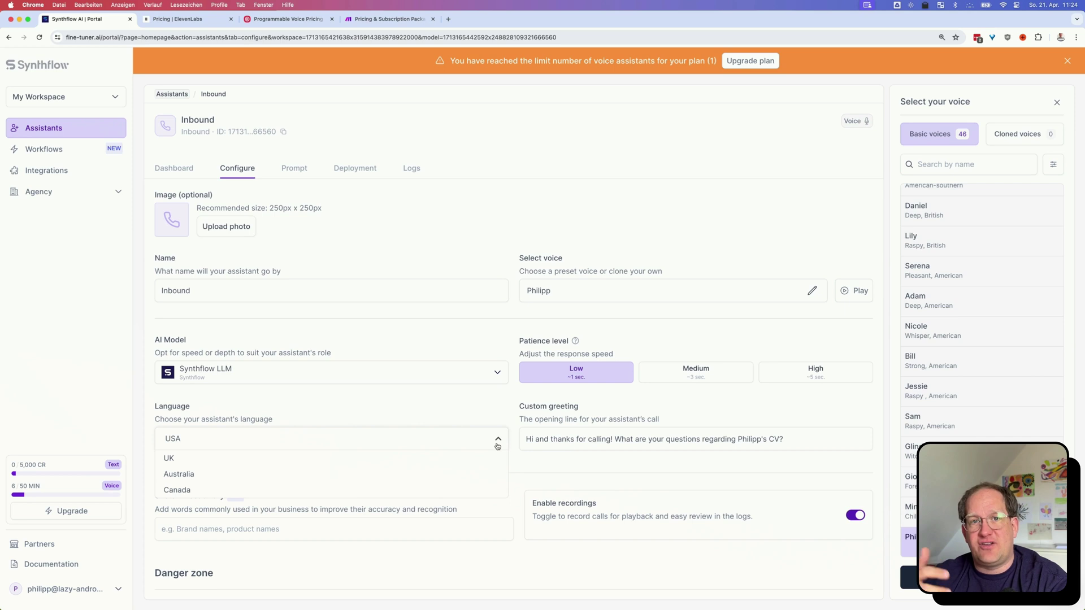
click(295, 176)
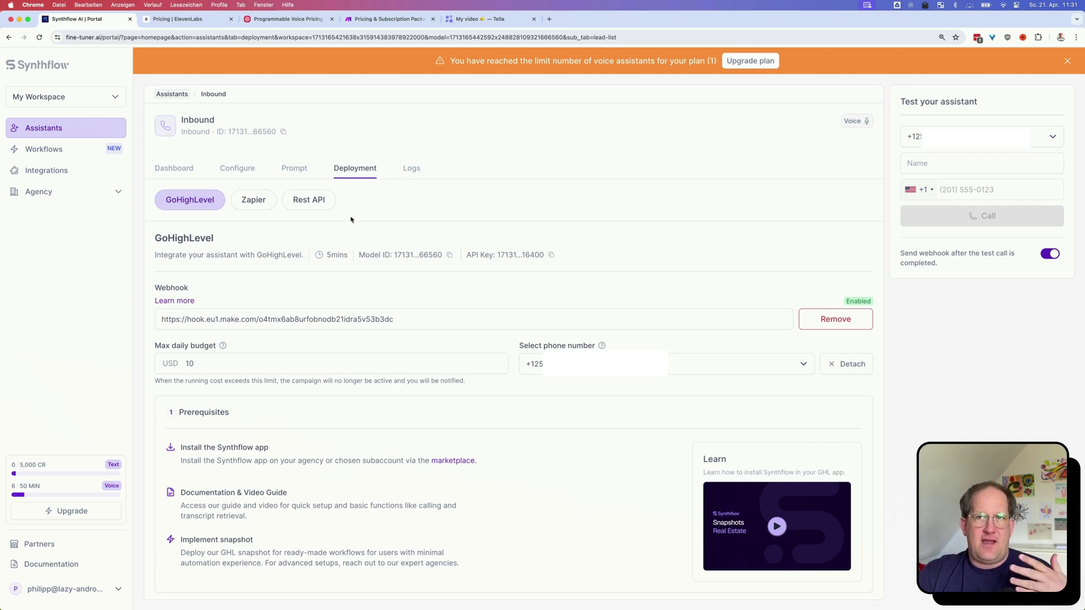
Review the Zapier and Rest API integration options under Deployment
click(266, 210)
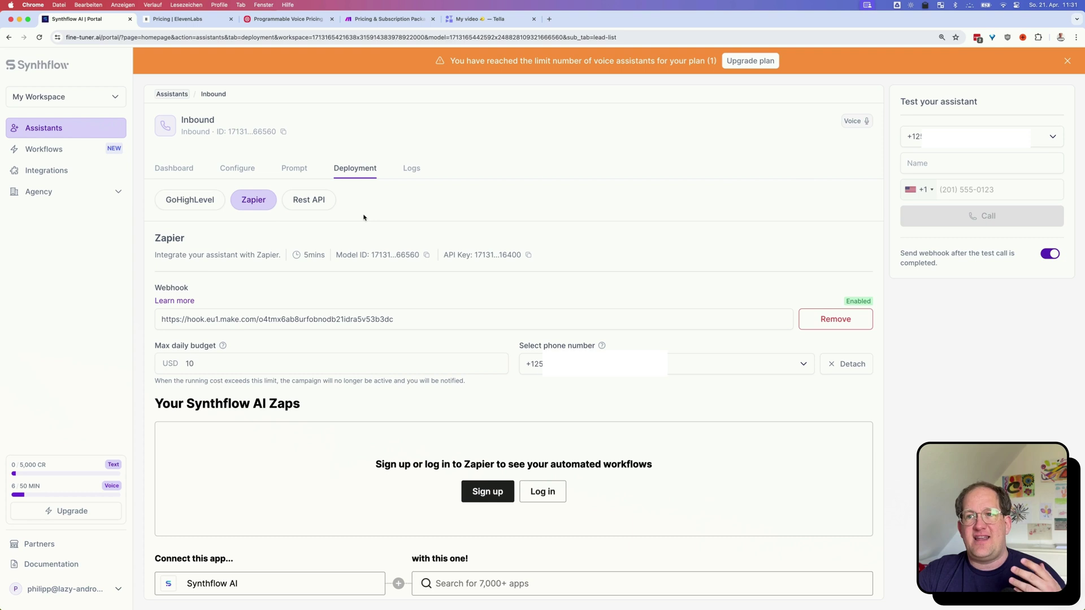
click(329, 203)
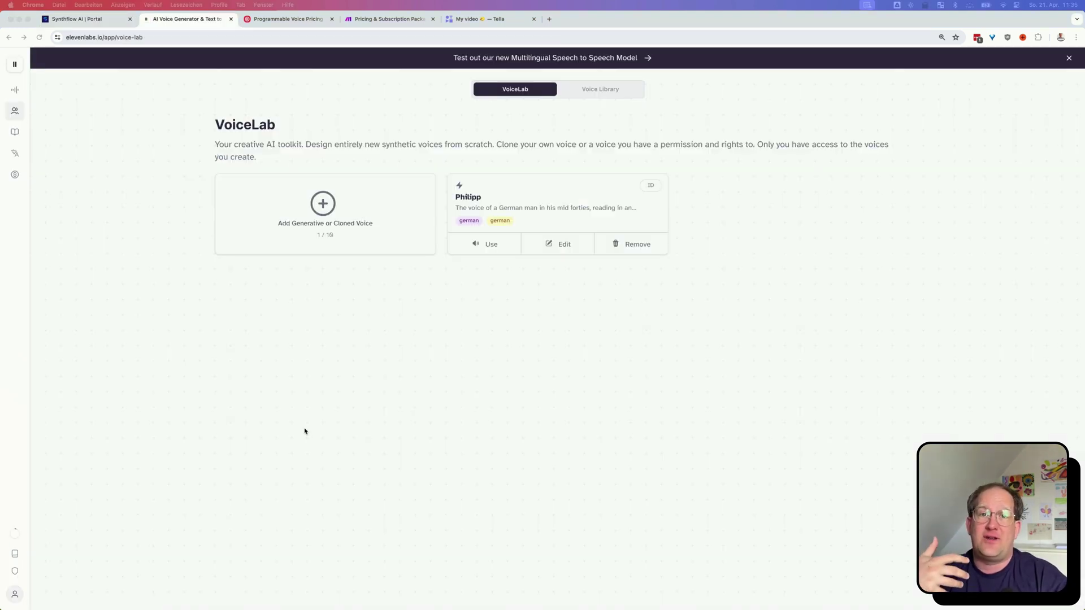
Open VoiceLab's Instant Voice Cloning form, close it, and use the cloned German voice
click(60, 114)
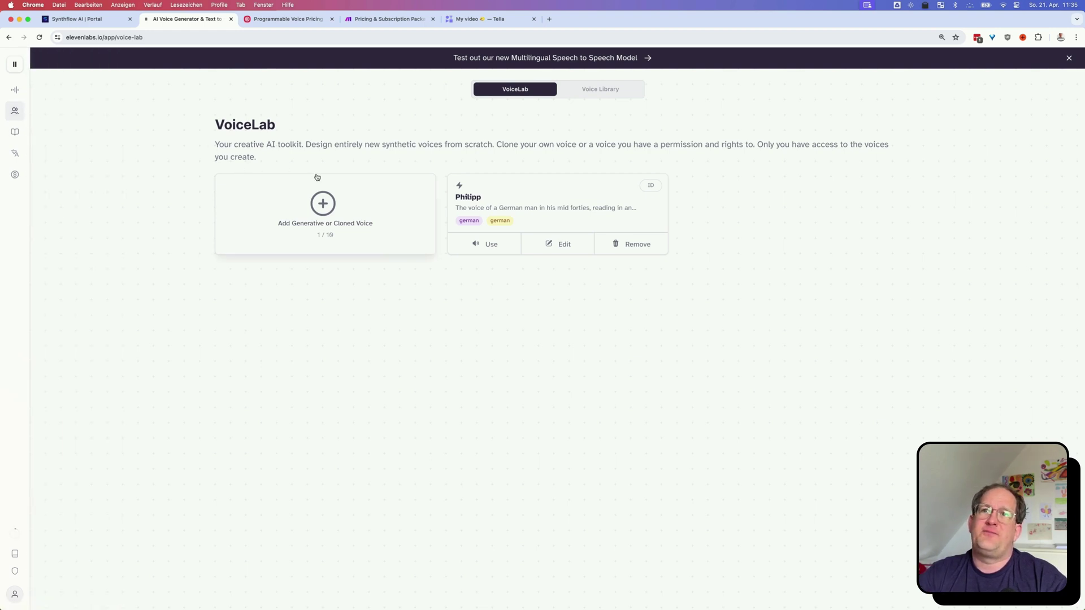
click(327, 207)
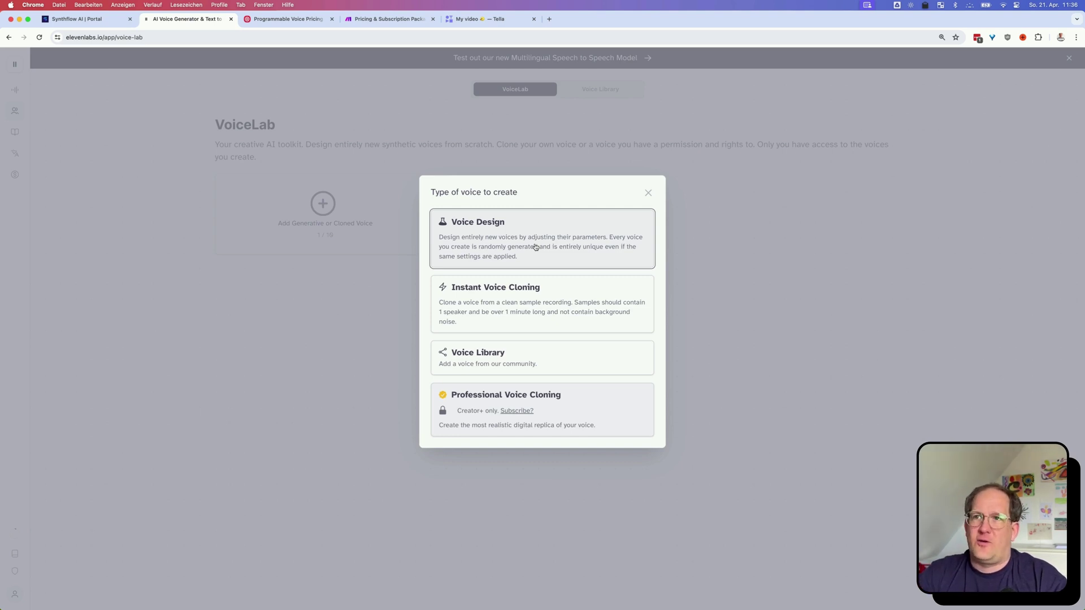
click(544, 326)
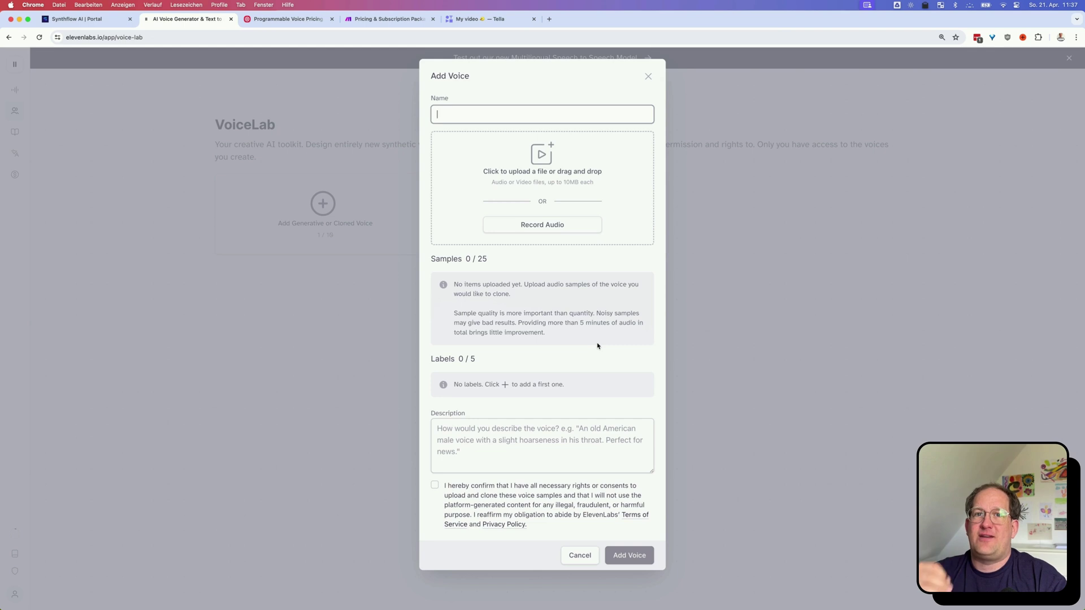
key(Escape)
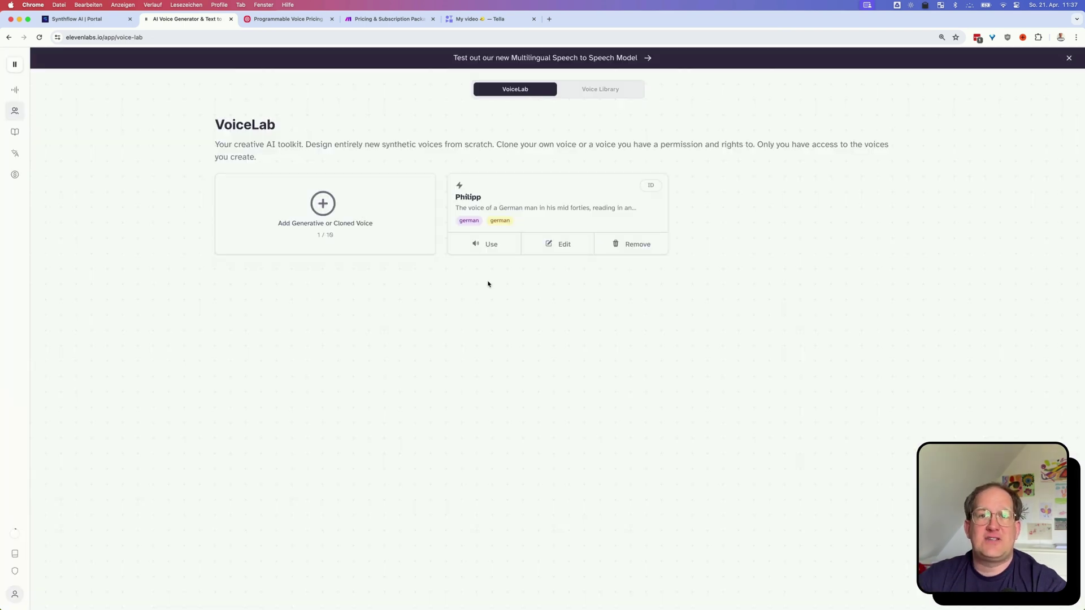
click(488, 247)
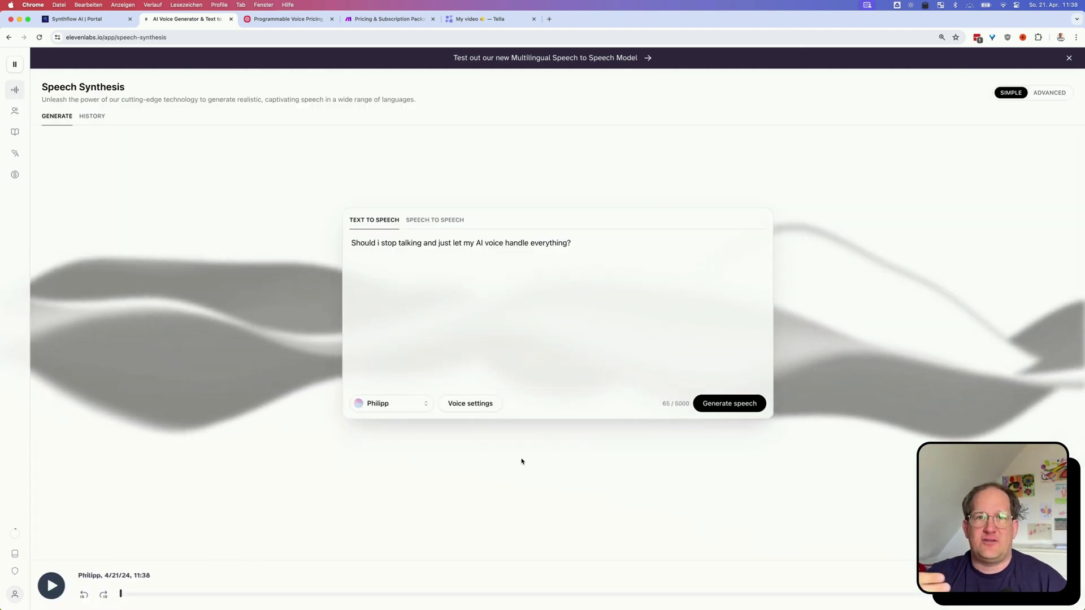
Play the cloned voice's generated speech sample with the volume raised
click(55, 585)
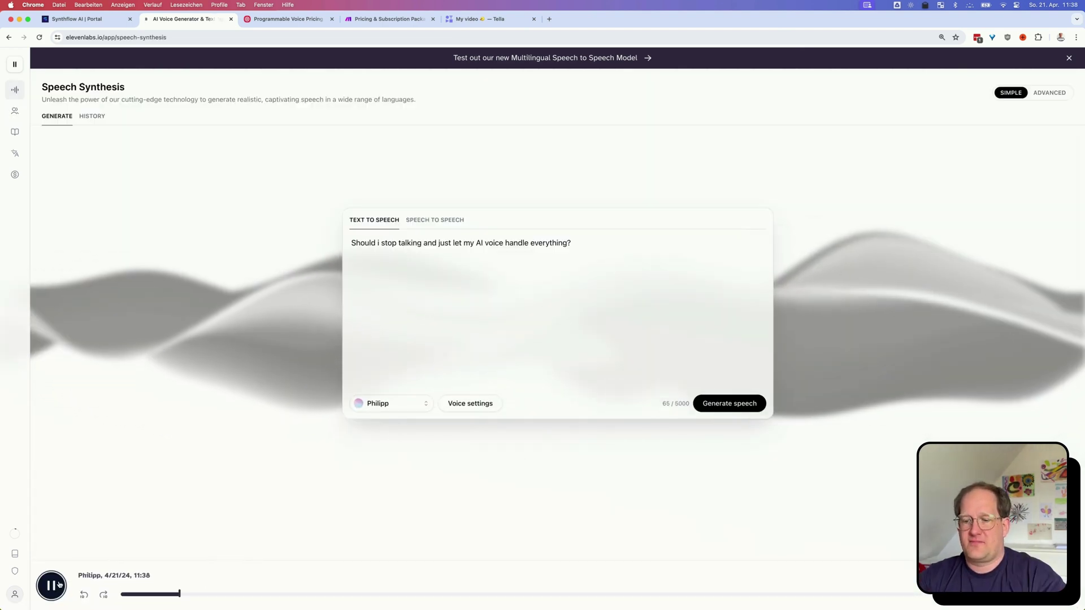
key(XF86AudioRaiseVolume)
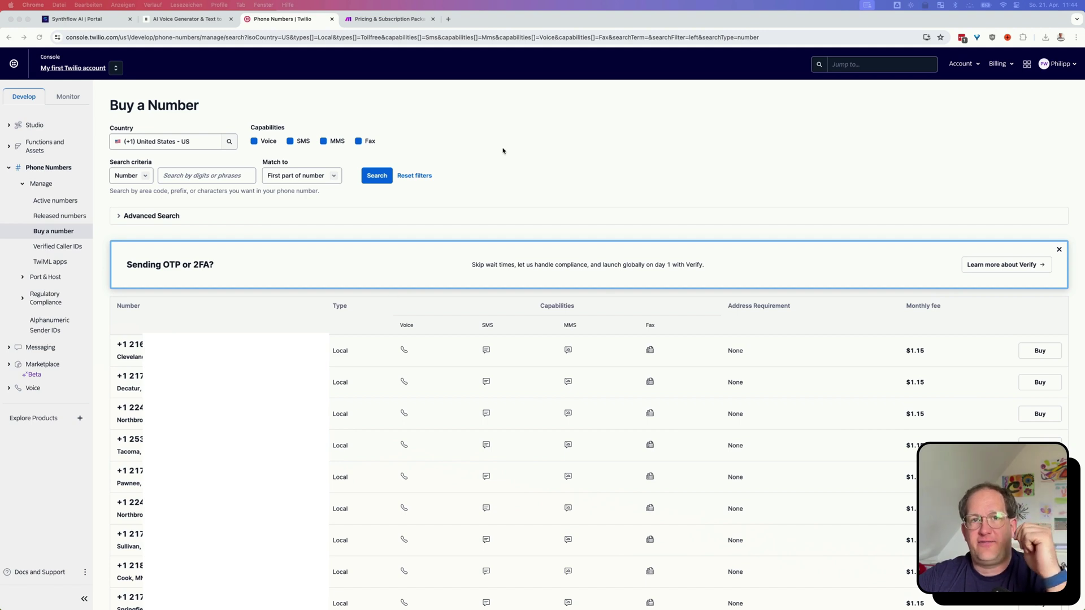
Switch the number search to Germany (+49) and start buying the first number at $1.15/month
click(963, 64)
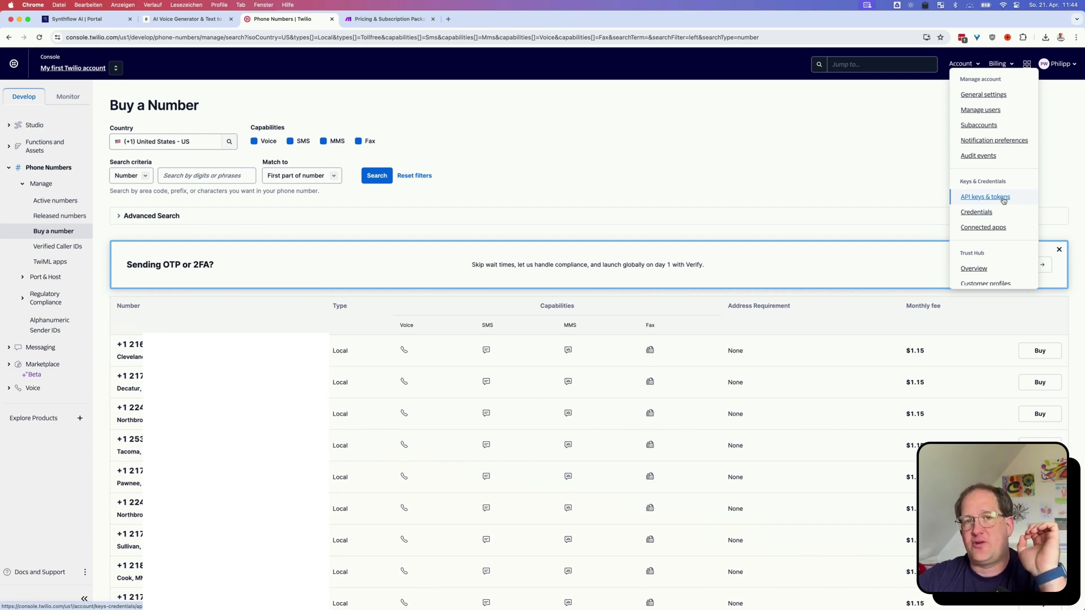
click(774, 164)
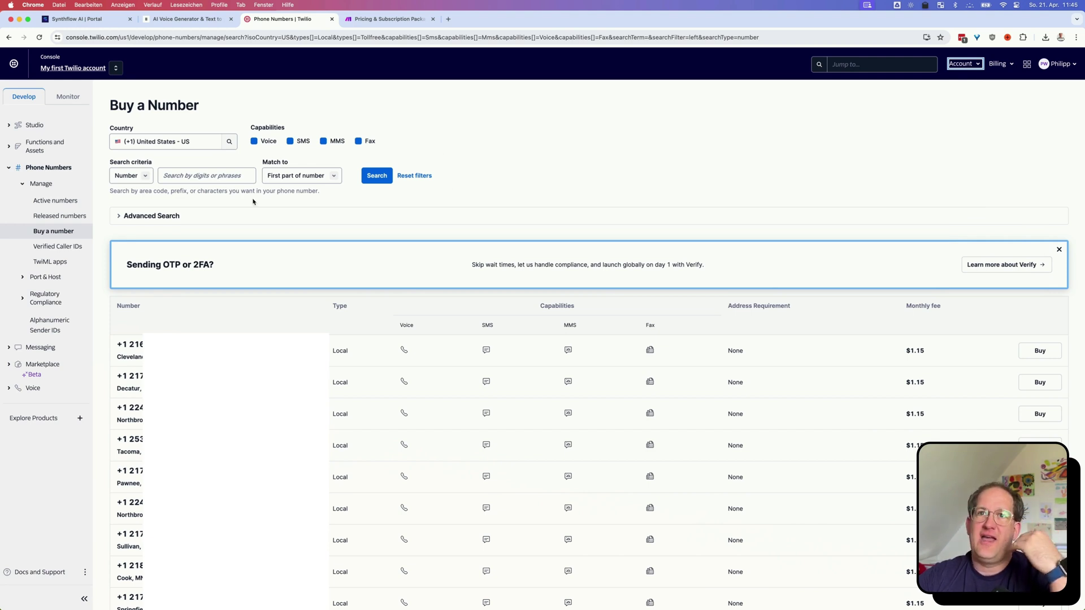
click(206, 143)
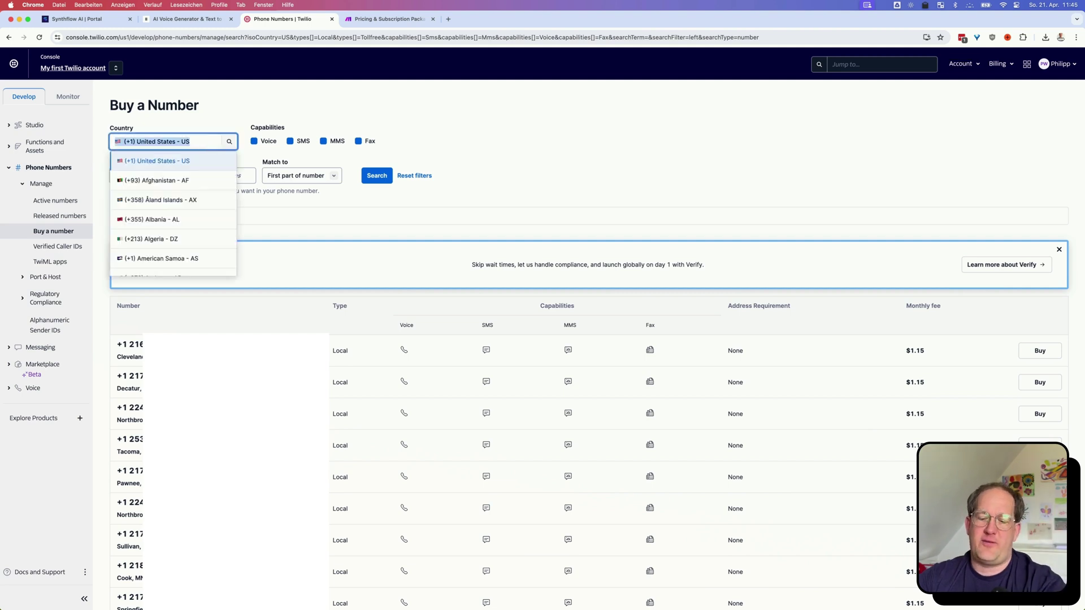
text(ger)
click(158, 180)
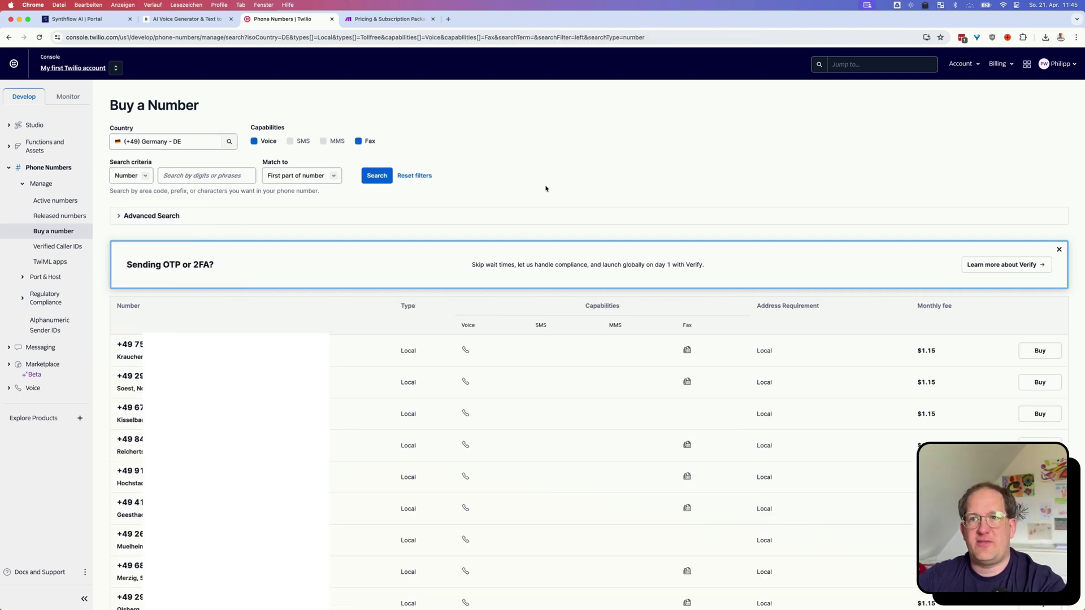
click(1039, 350)
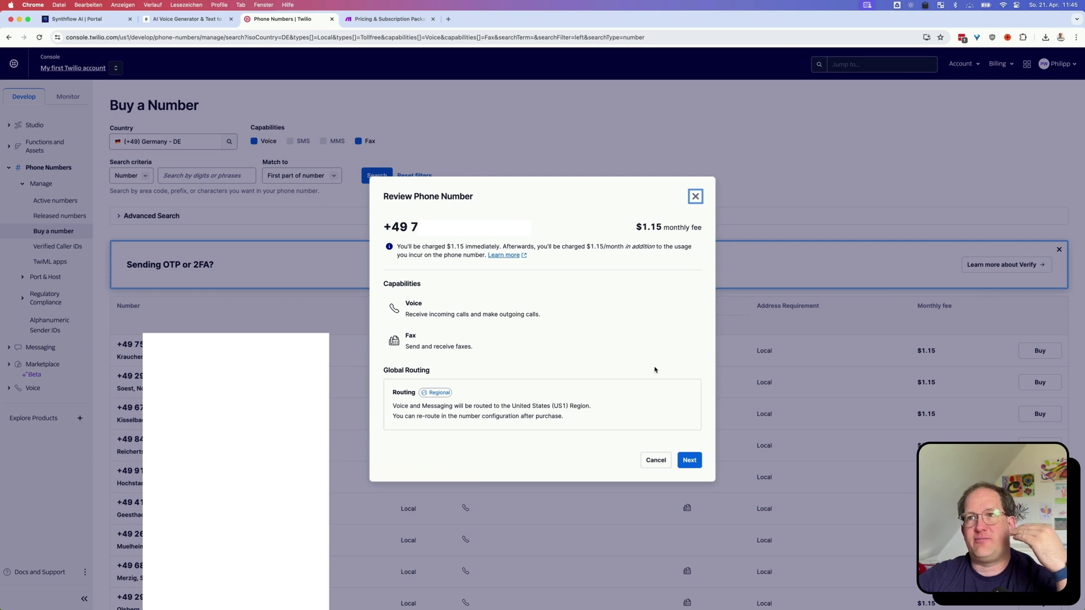
click(688, 459)
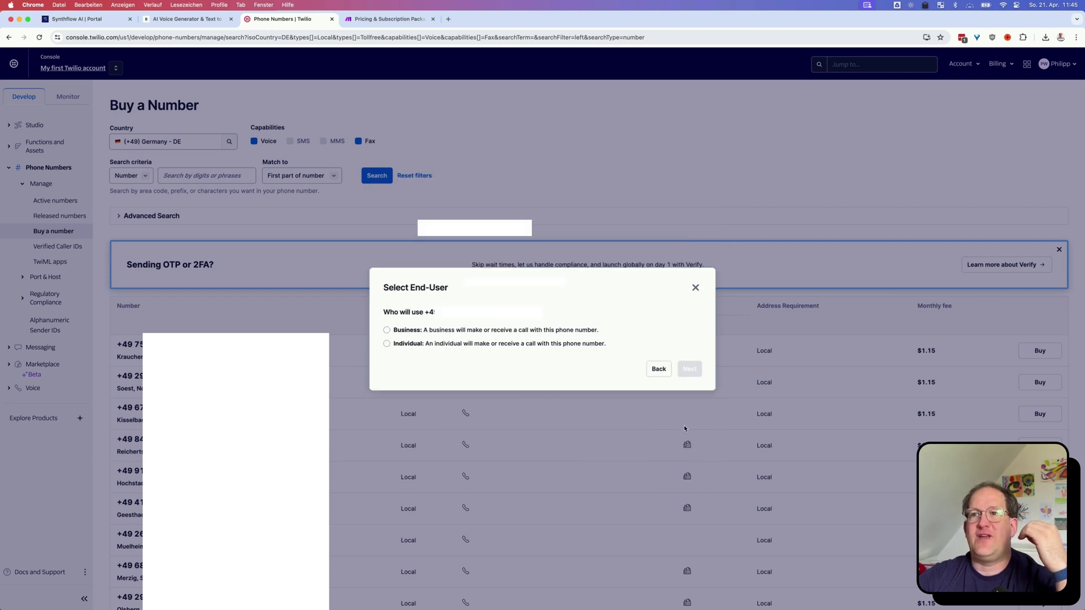
click(524, 333)
key(Down)
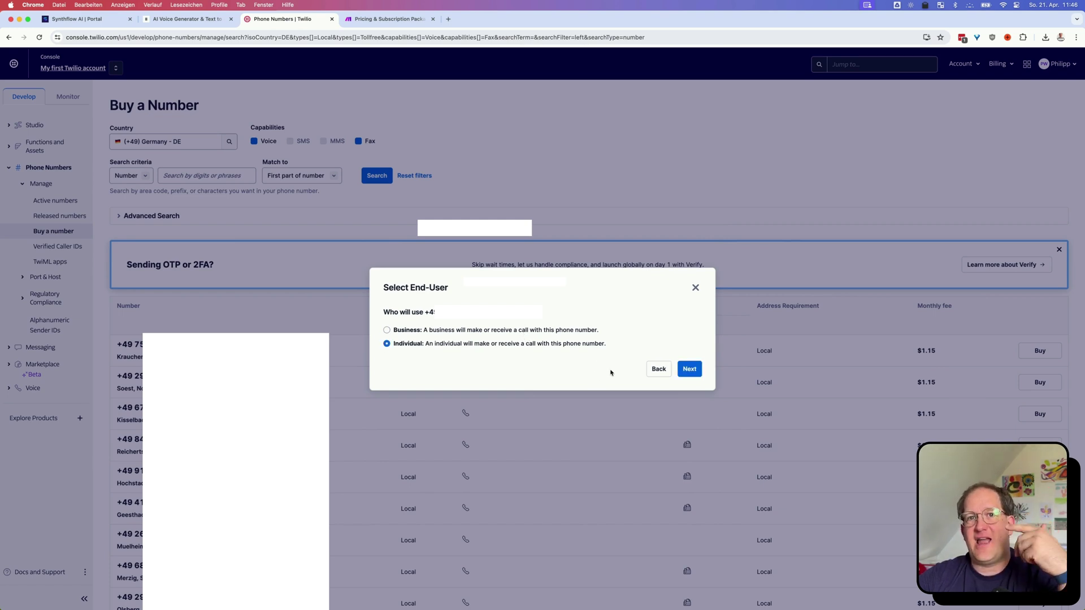
click(689, 370)
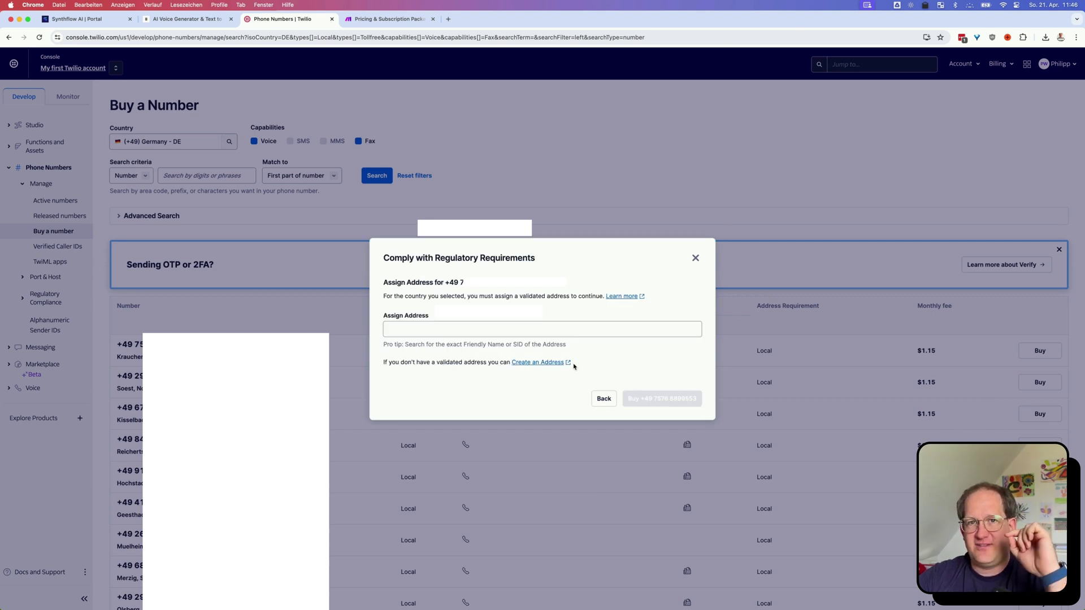
click(602, 399)
key(Up)
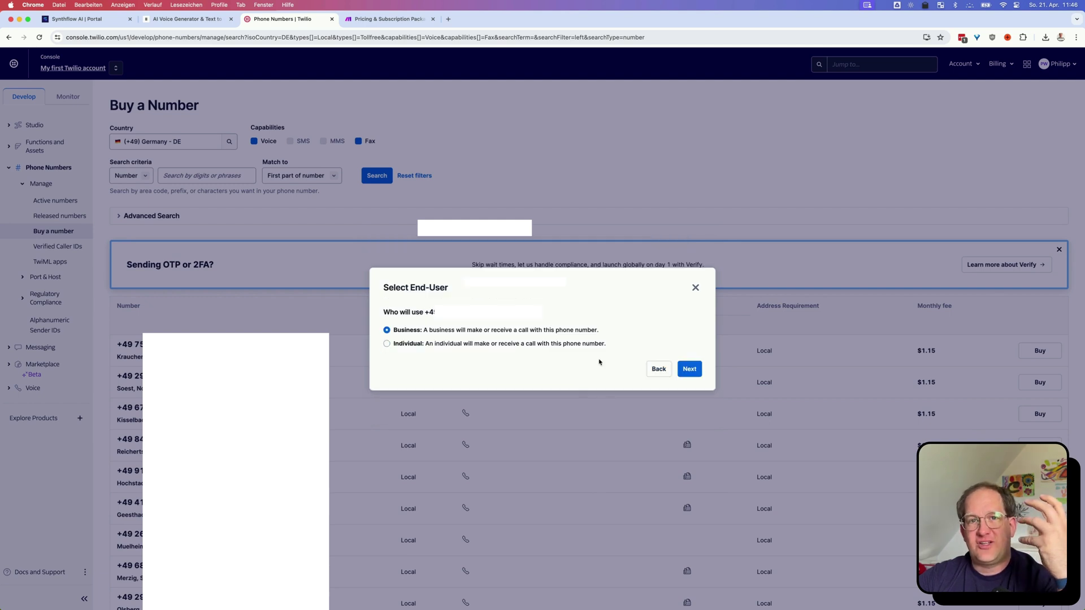
click(689, 369)
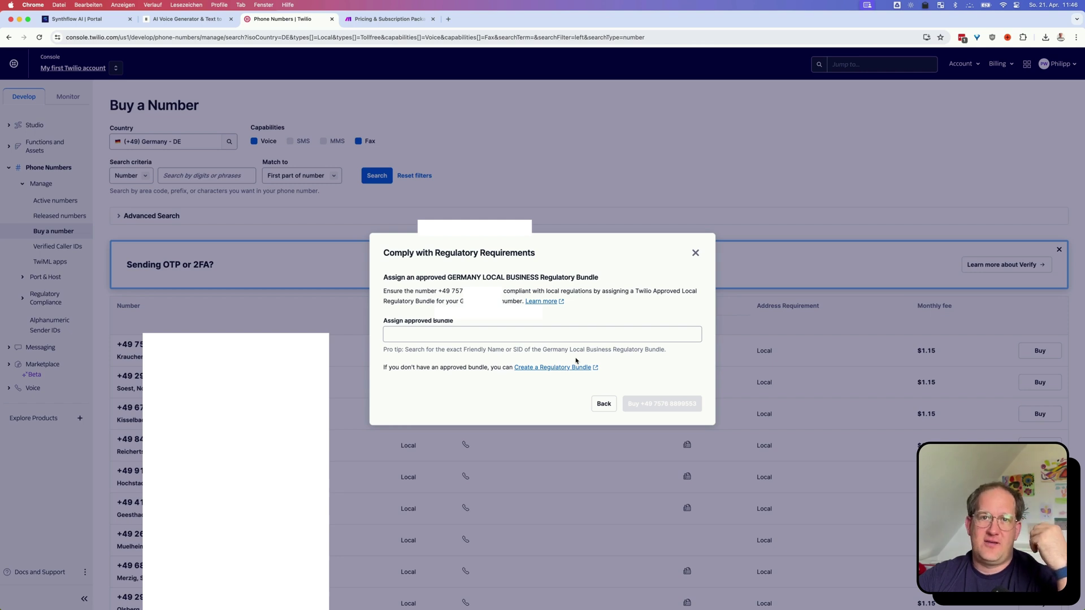
click(310, 234)
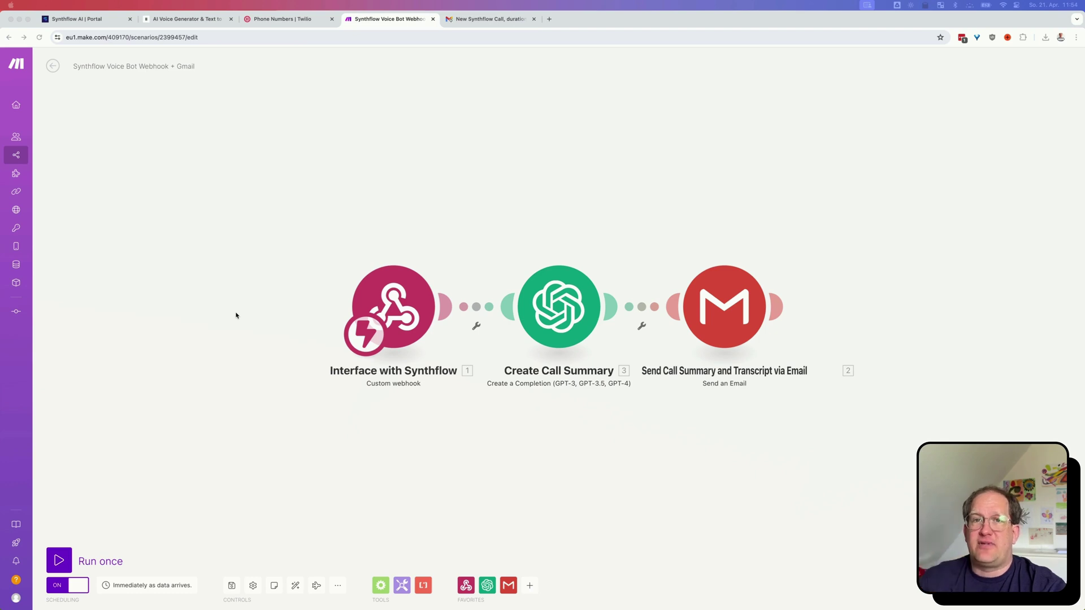
Open the 21 April 2024 run's webhook output, expand the transcript, and select the recording URL
click(385, 286)
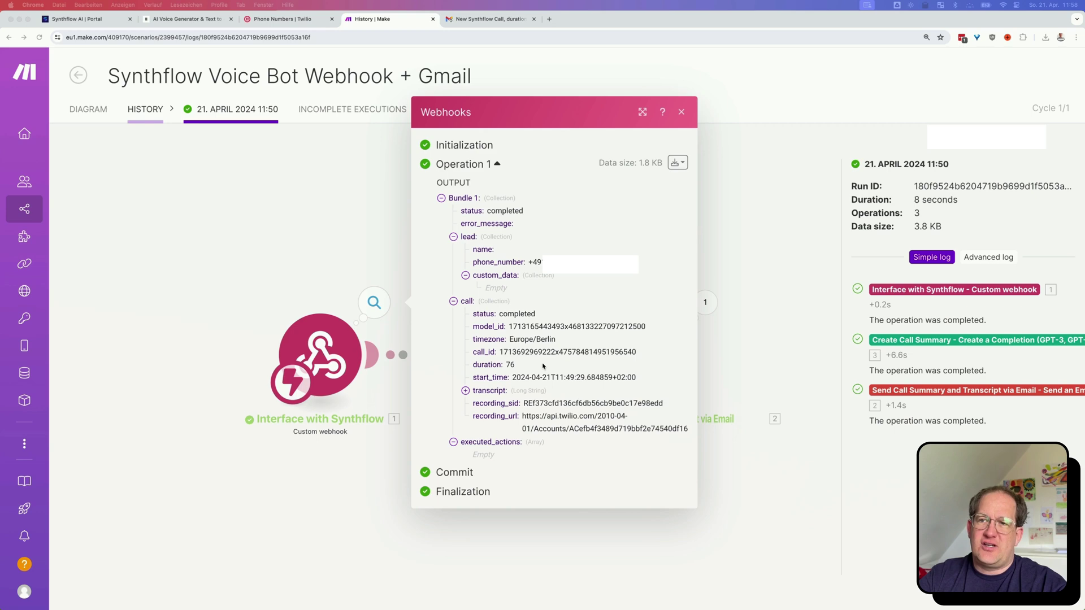
click(465, 391)
scroll(508, 406, down, 5)
triple_click(555, 511)
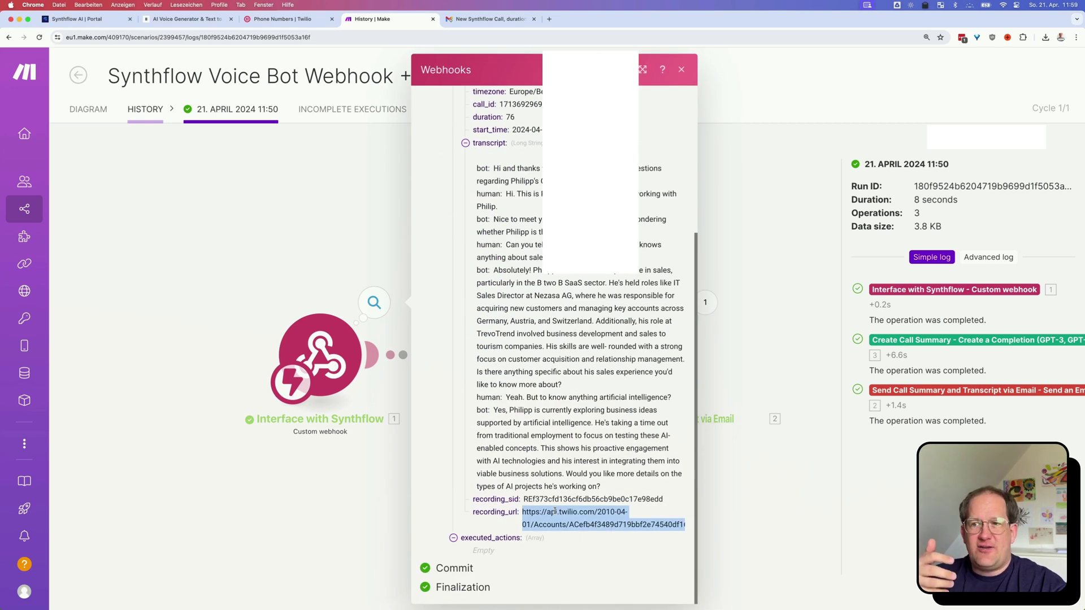